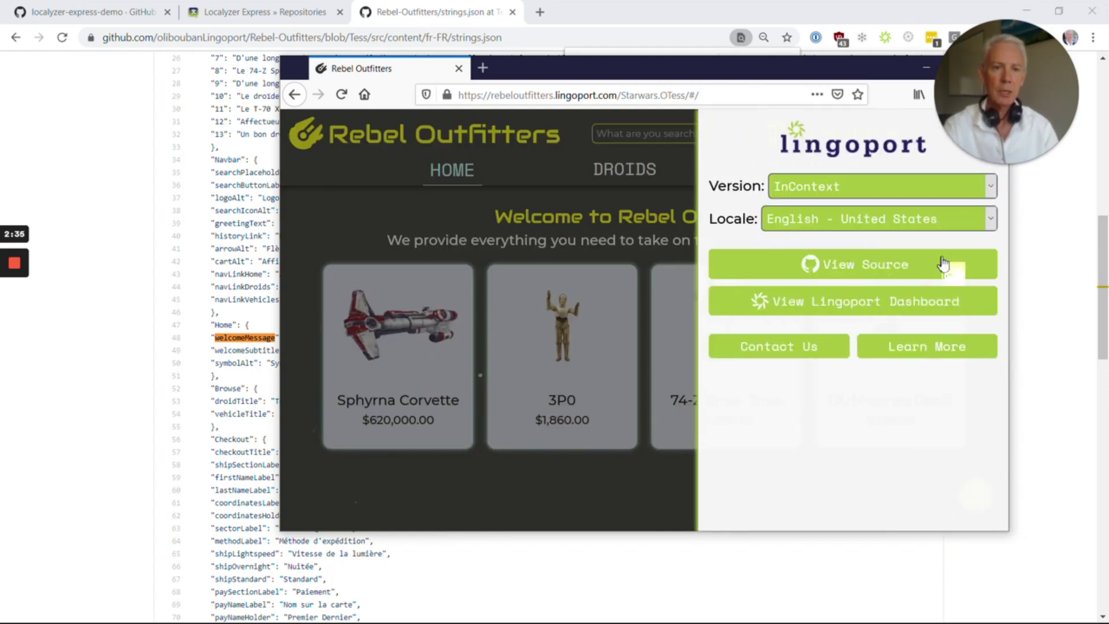
# Switch the Rebel Outfitters site's locale to French - France.
pyautogui.click(935, 219)
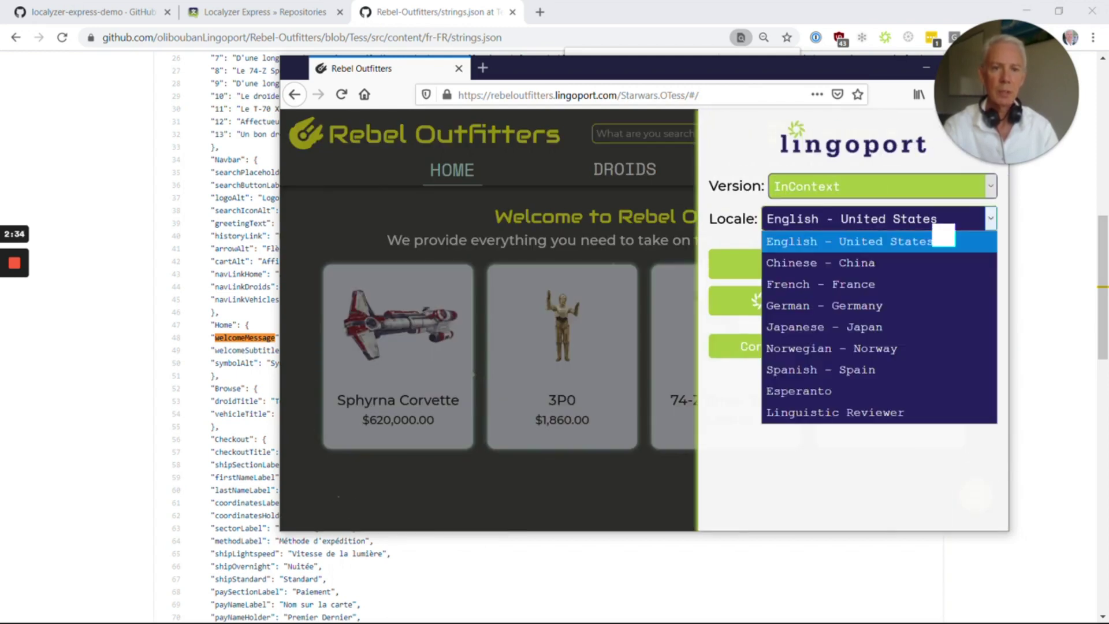
pyautogui.click(915, 285)
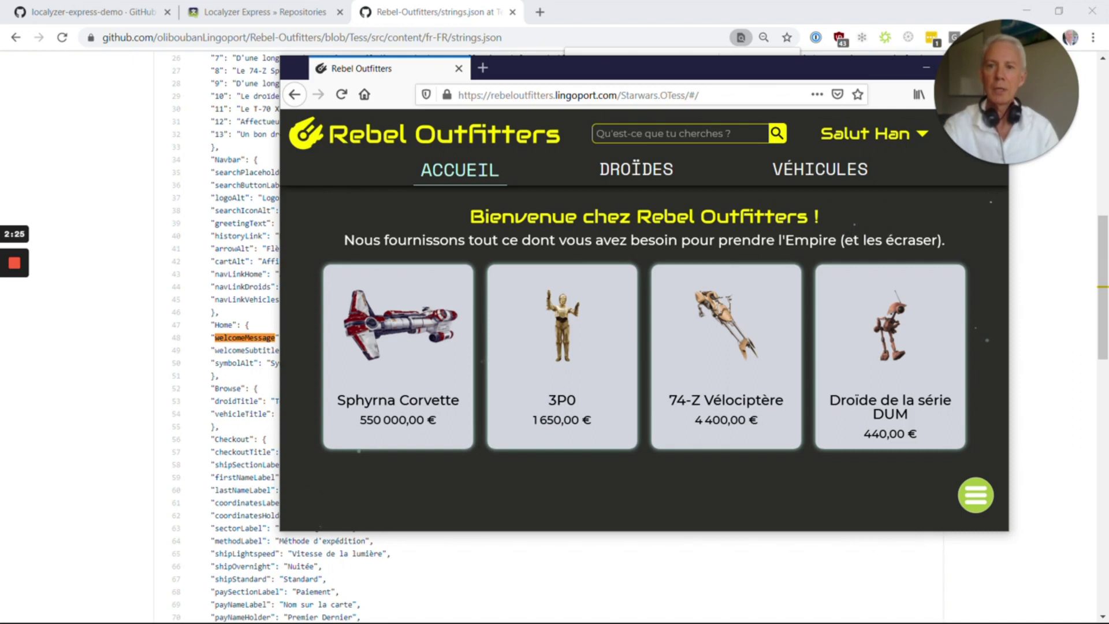
# Switch to the GitHub repository and open src/content/en-US/strings.json on the Tess branch.
pyautogui.hotkey('alt', 'Tab')
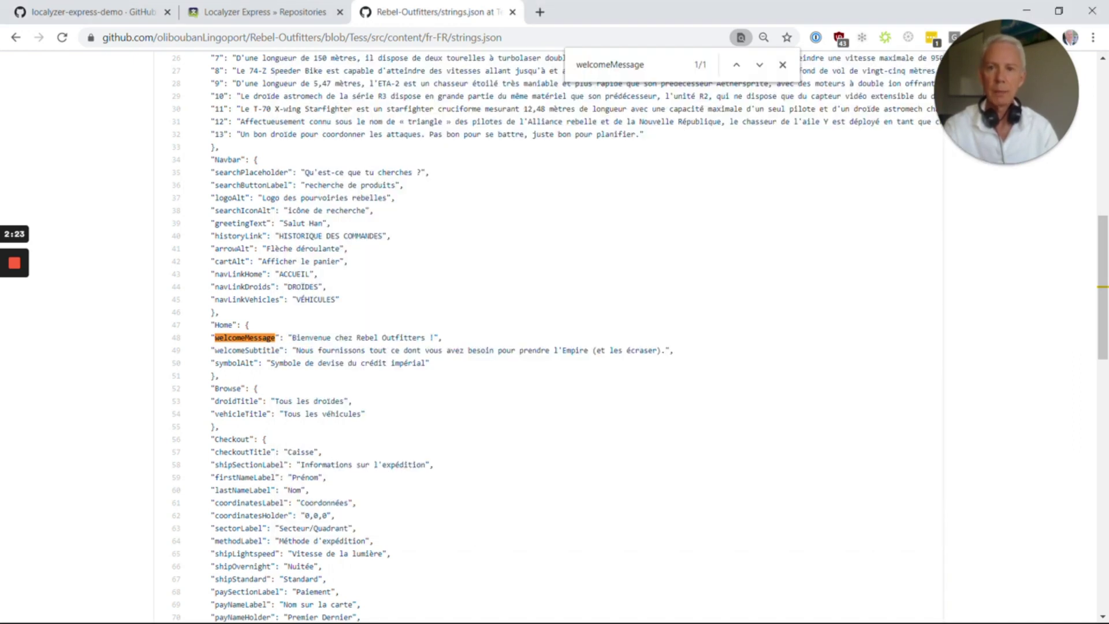
pyautogui.scroll(10, 549, 335)
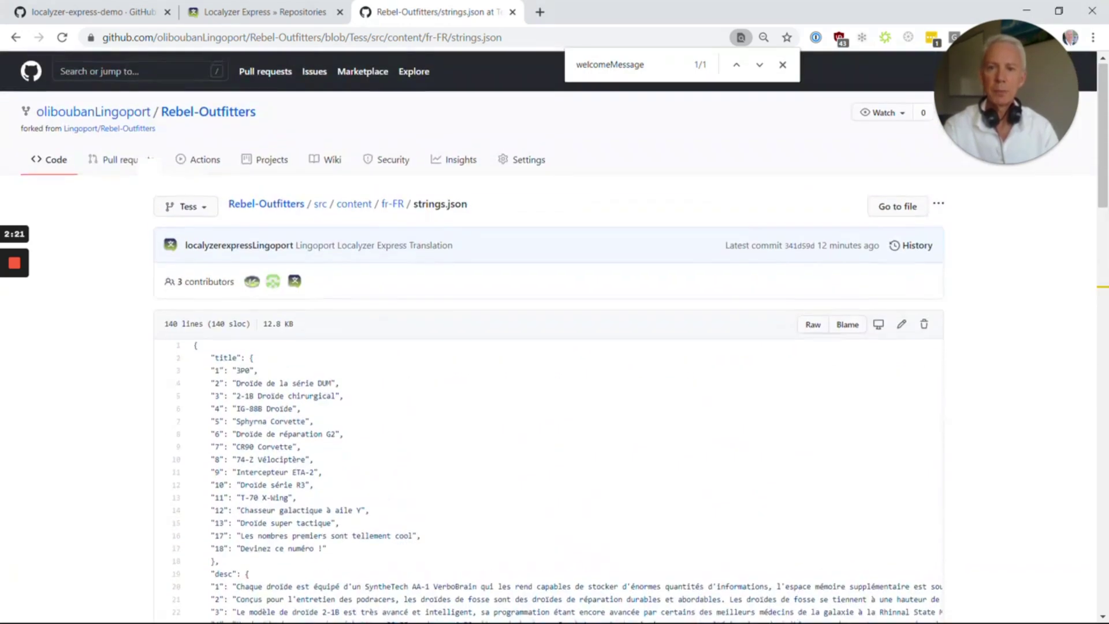
pyautogui.click(354, 206)
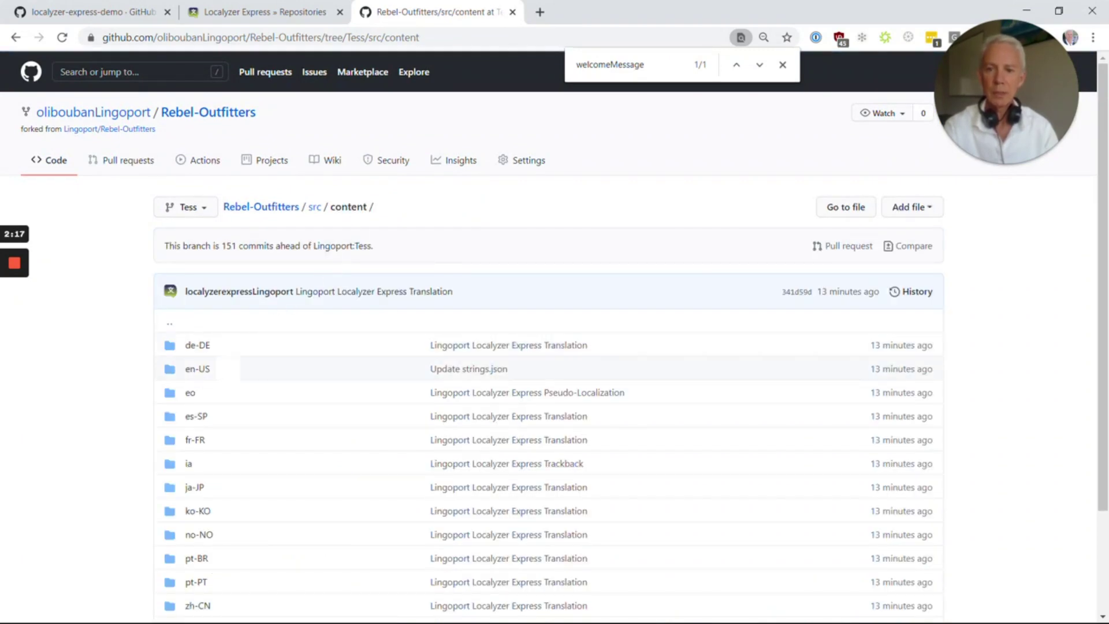
pyautogui.click(197, 375)
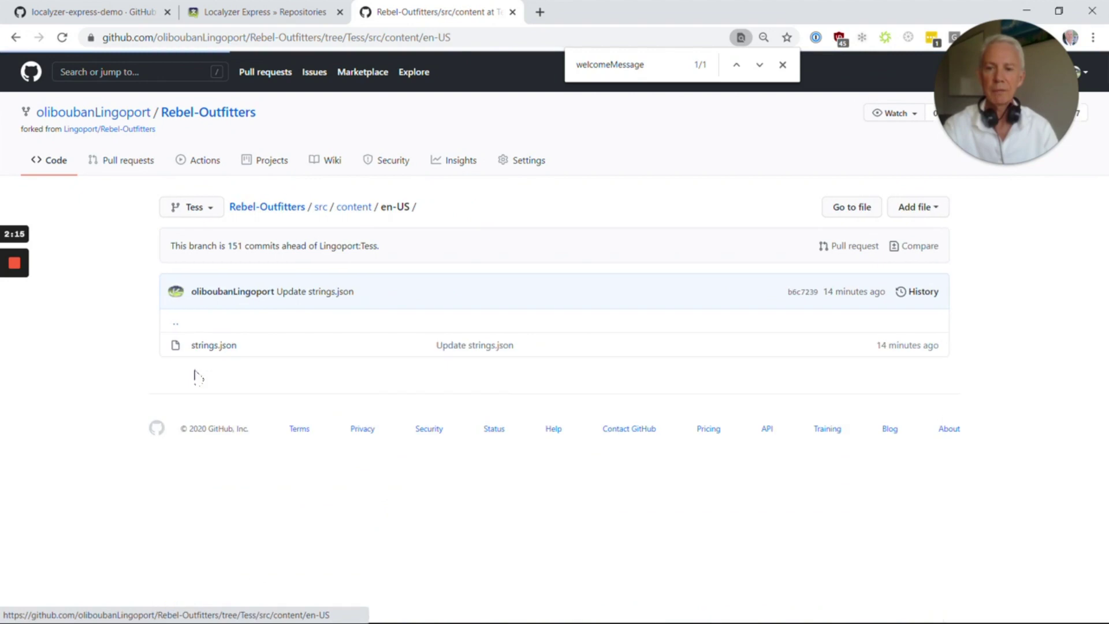
pyautogui.click(217, 346)
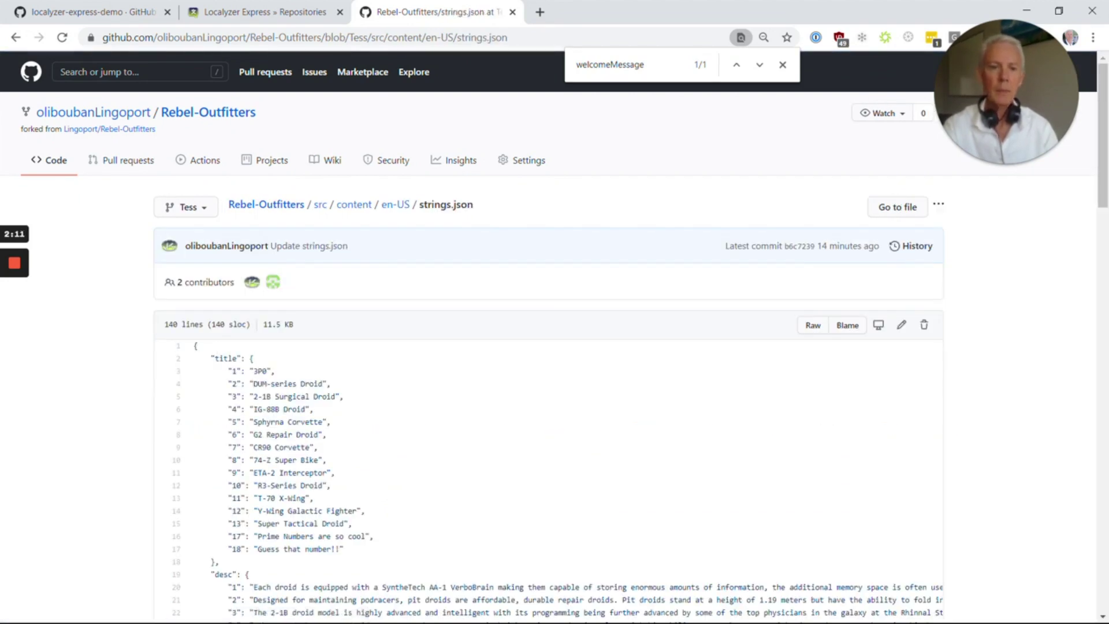
# Change title string "1" in the English strings.json to "3P0 Ambassador" and commit directly to the Tess branch.
pyautogui.click(902, 325)
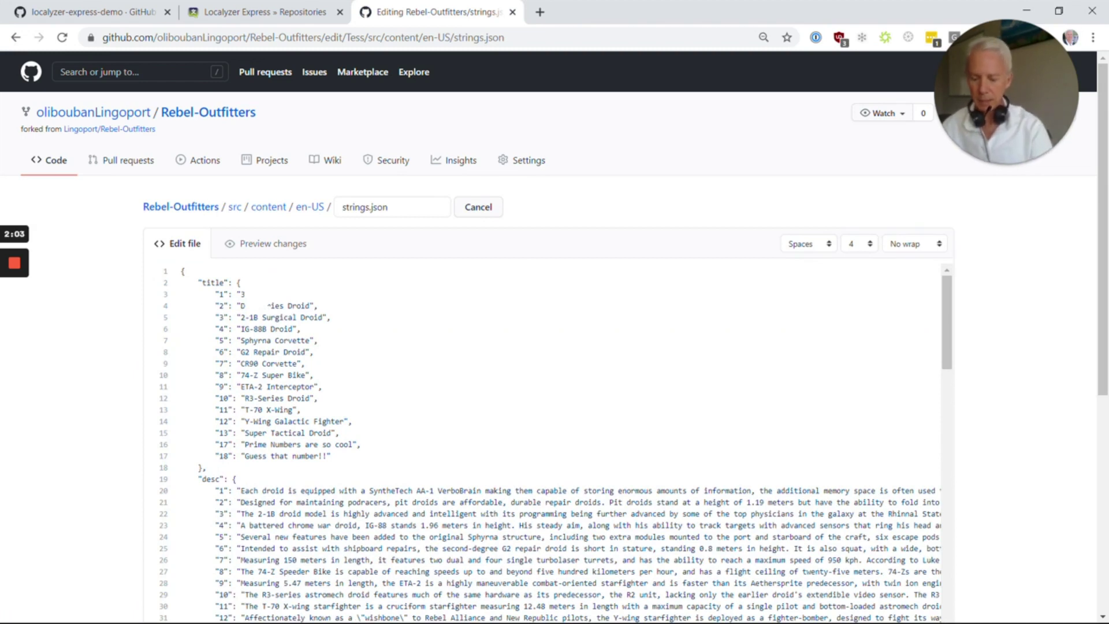
pyautogui.write('ass')
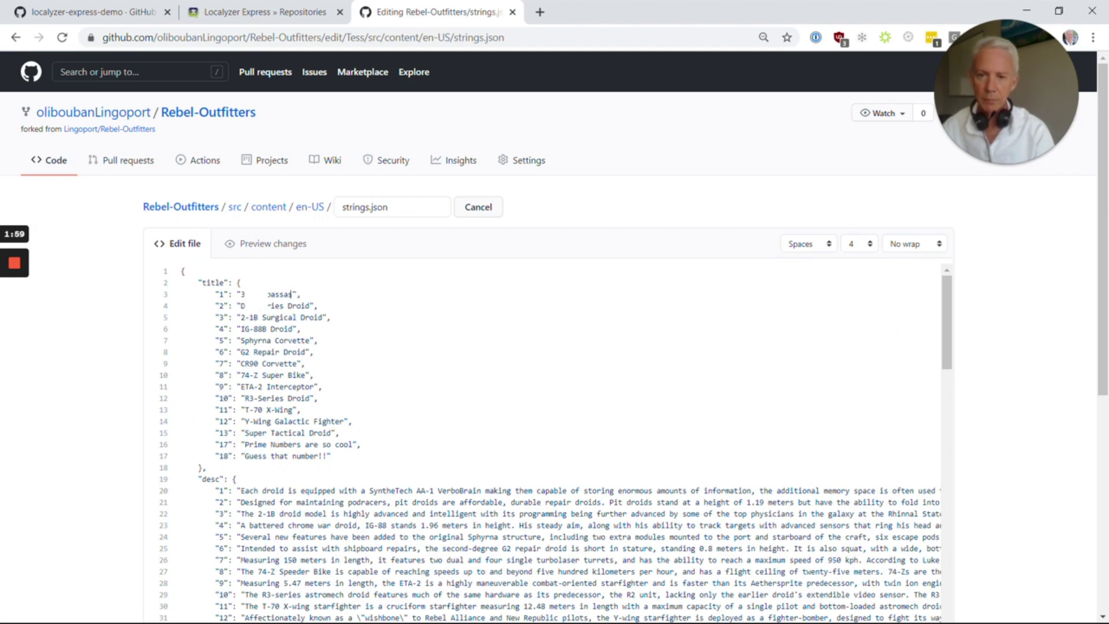
pyautogui.write('ador')
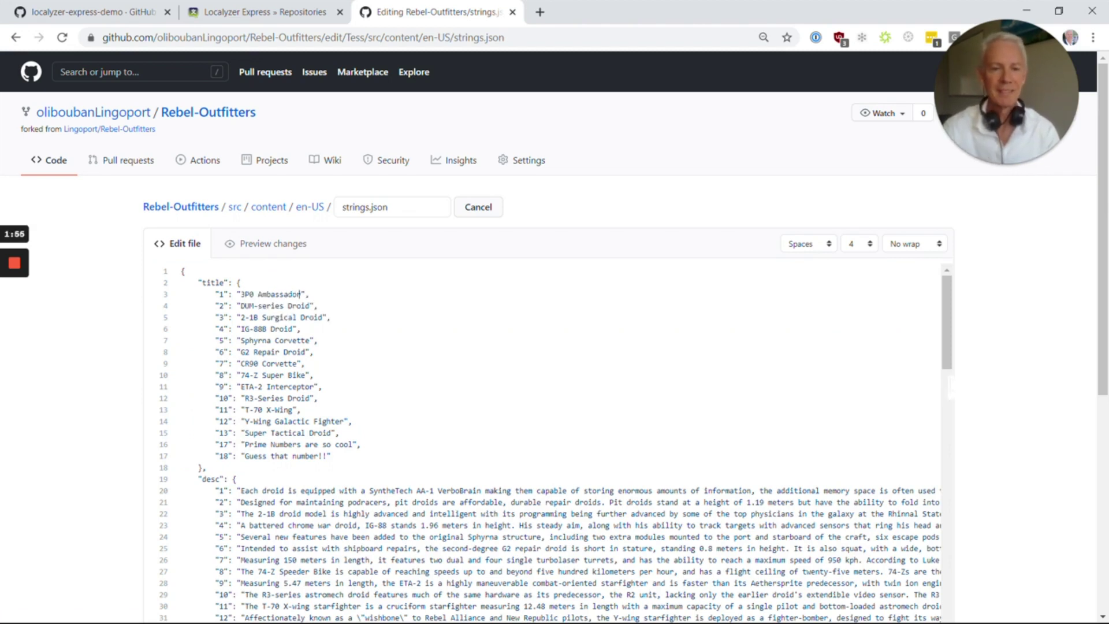
pyautogui.scroll(-7, 259, 514)
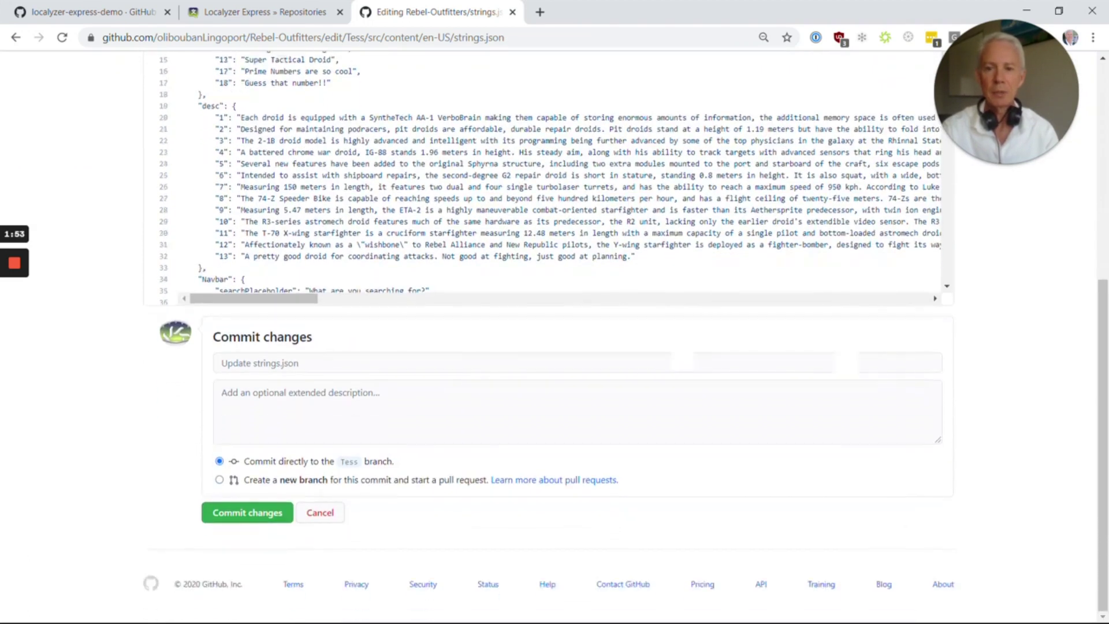
pyautogui.click(260, 516)
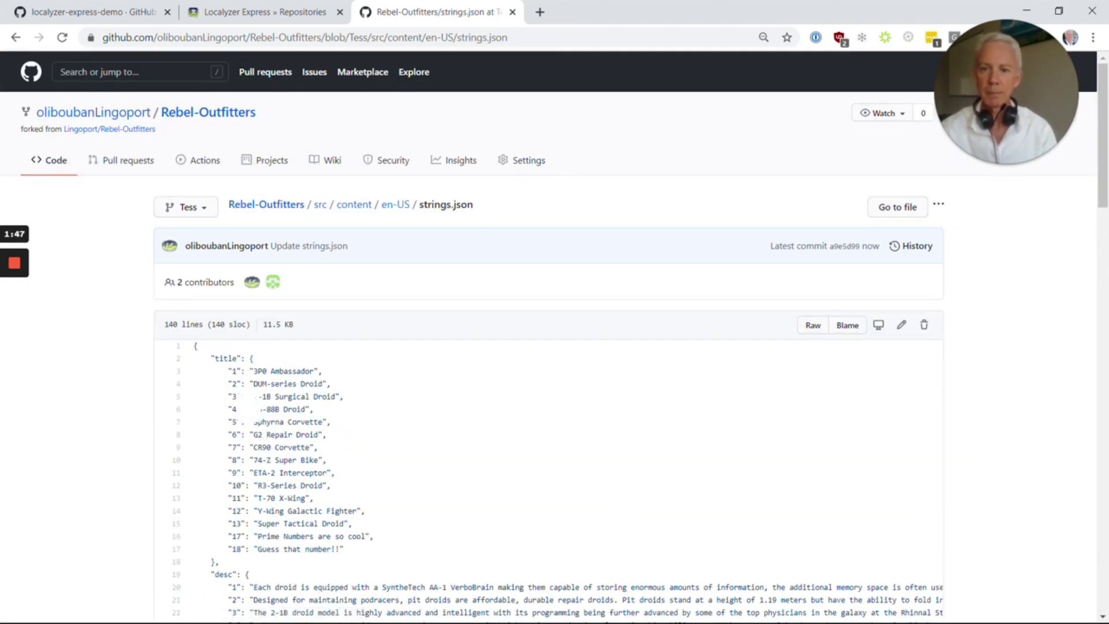
# Refresh the src/content folder listing and examine the fr-FR folder's latest translation commit, down to the changed French title.
pyautogui.click(343, 217)
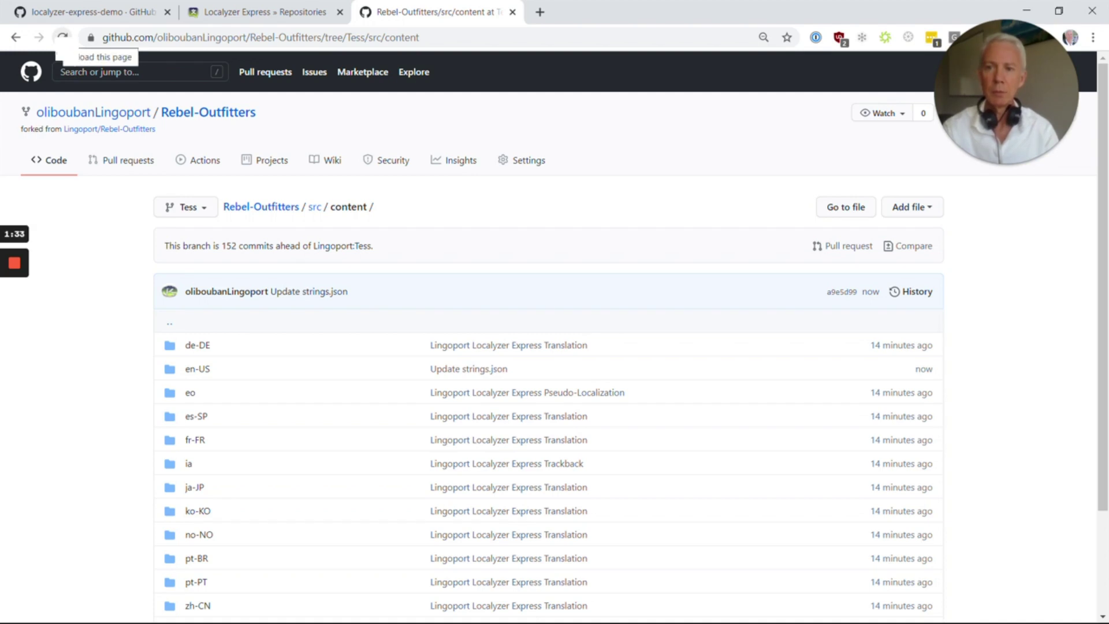
pyautogui.click(62, 38)
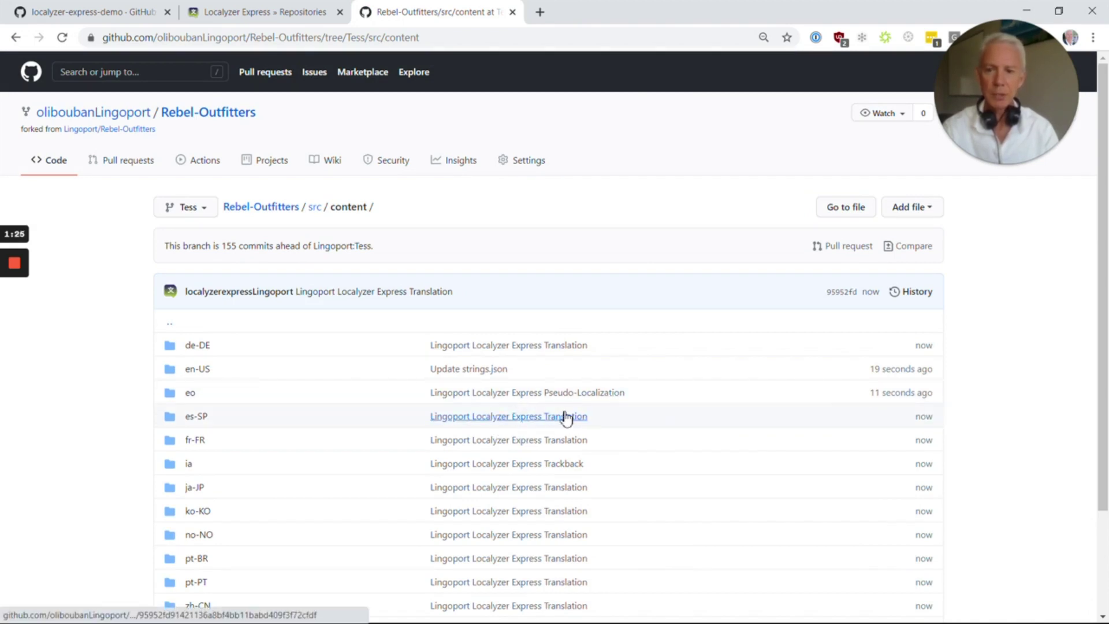
pyautogui.click(519, 443)
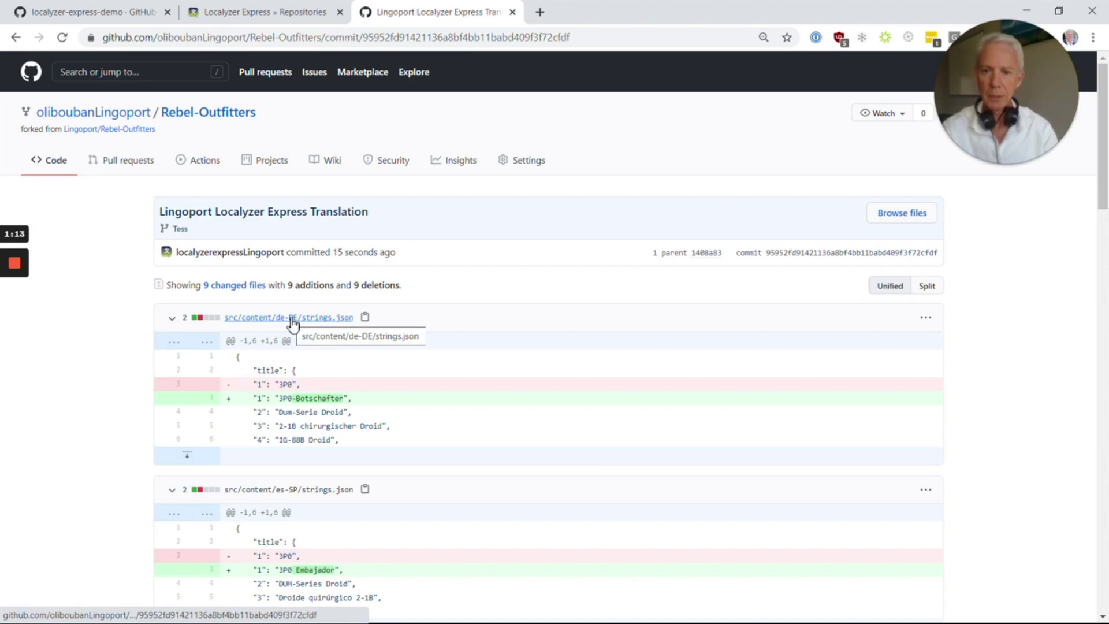
pyautogui.scroll(-5, 218, 399)
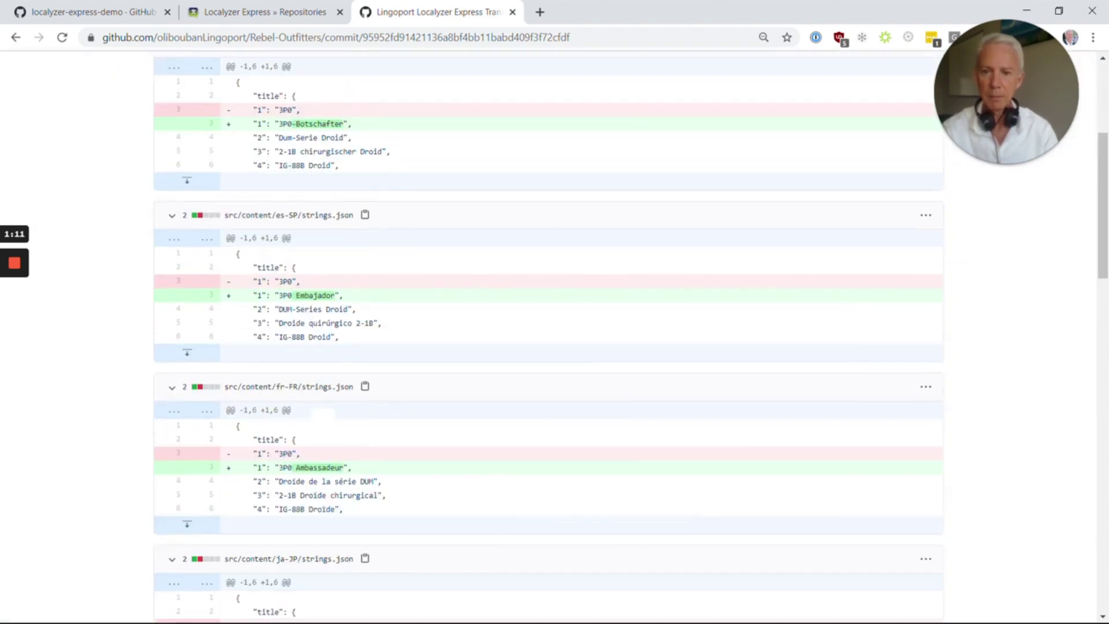
pyautogui.scroll(-2, 548, 335)
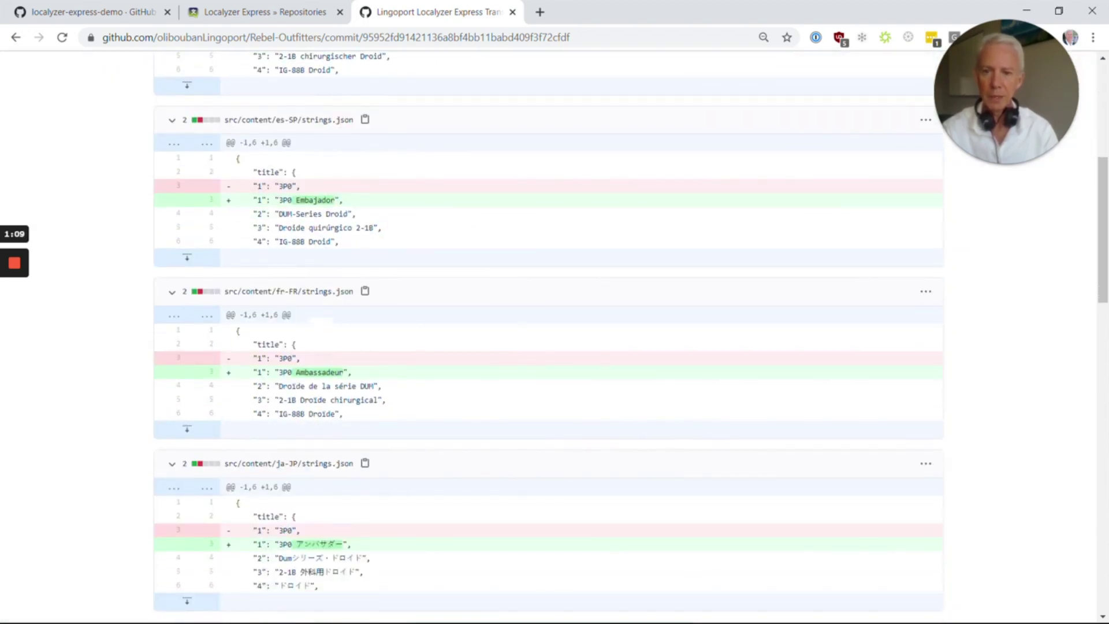
pyautogui.doubleClick(319, 372)
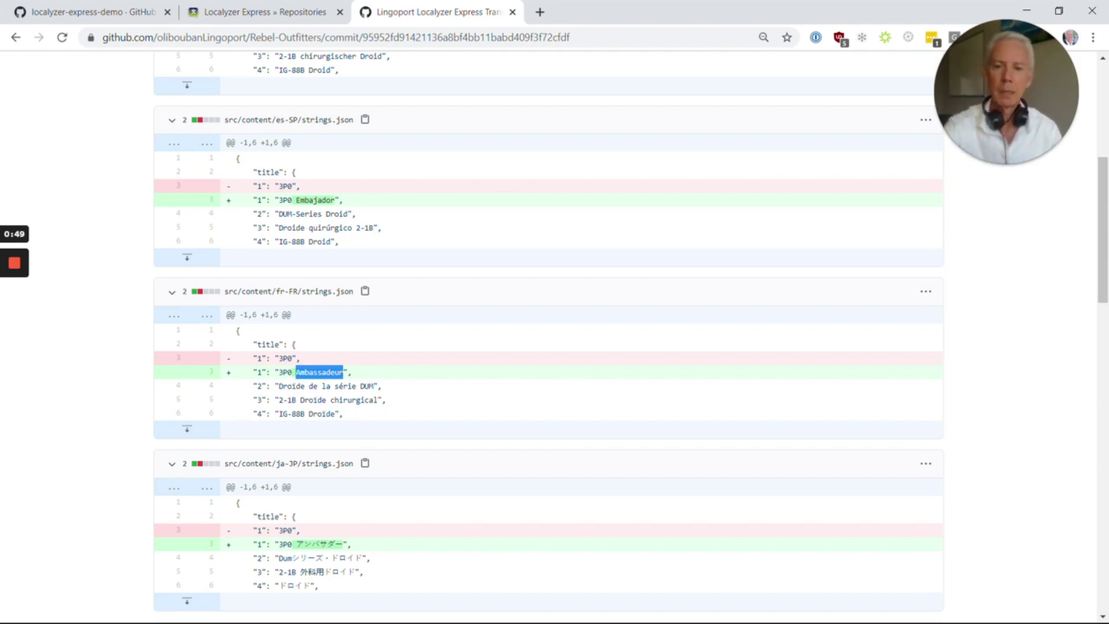
# Reload the Rebel Outfitters site to check the French title, and set its locale to English - United States.
pyautogui.hotkey('alt', 'Tab')
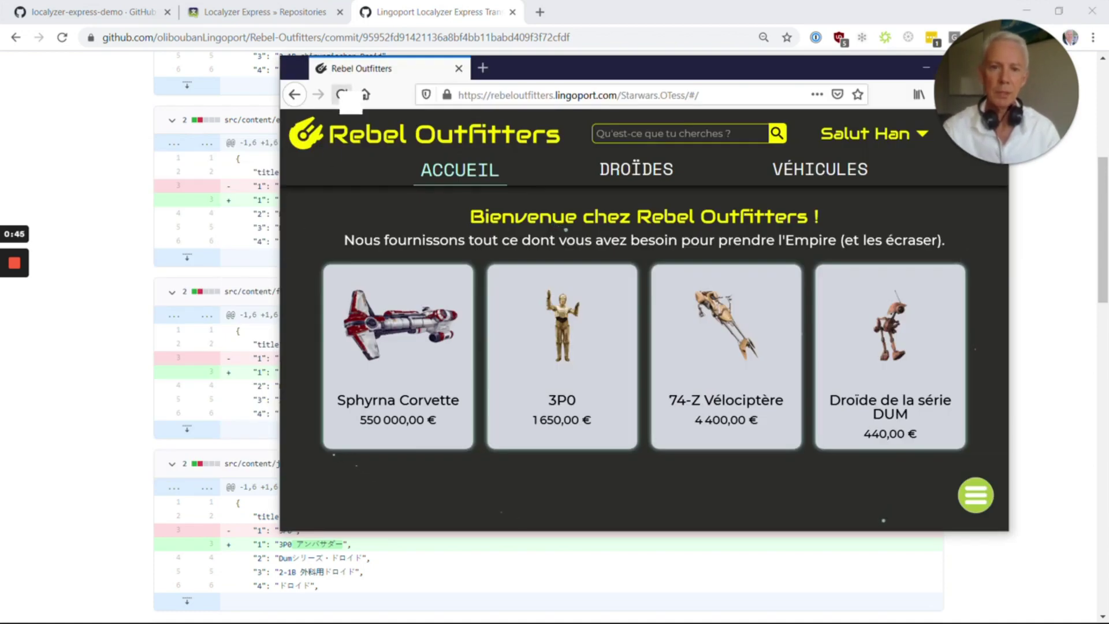
pyautogui.click(342, 94)
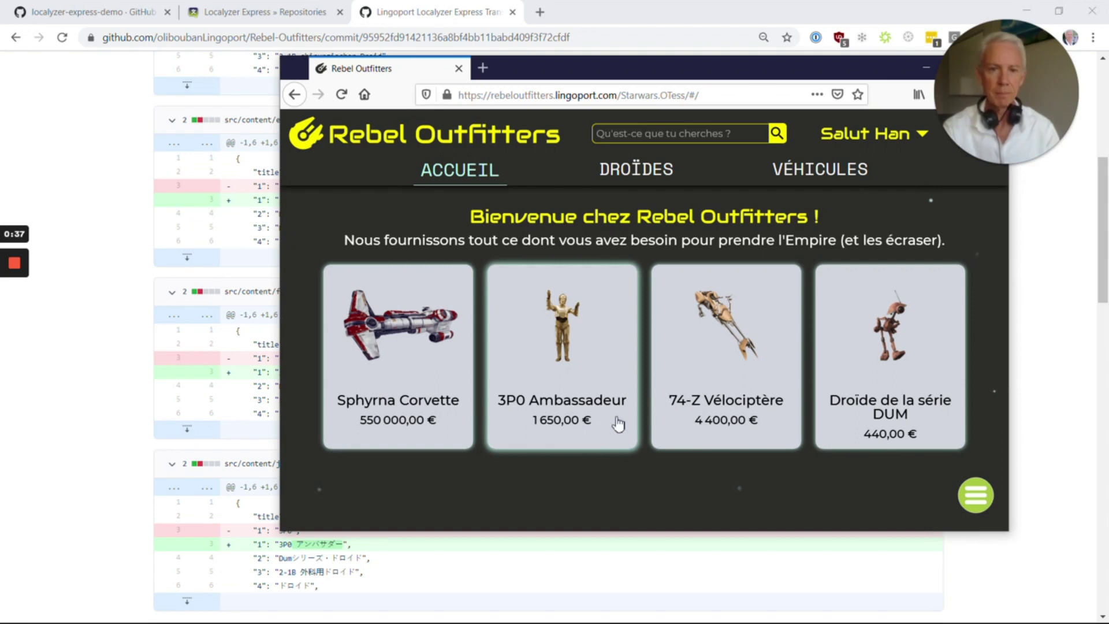
pyautogui.click(977, 498)
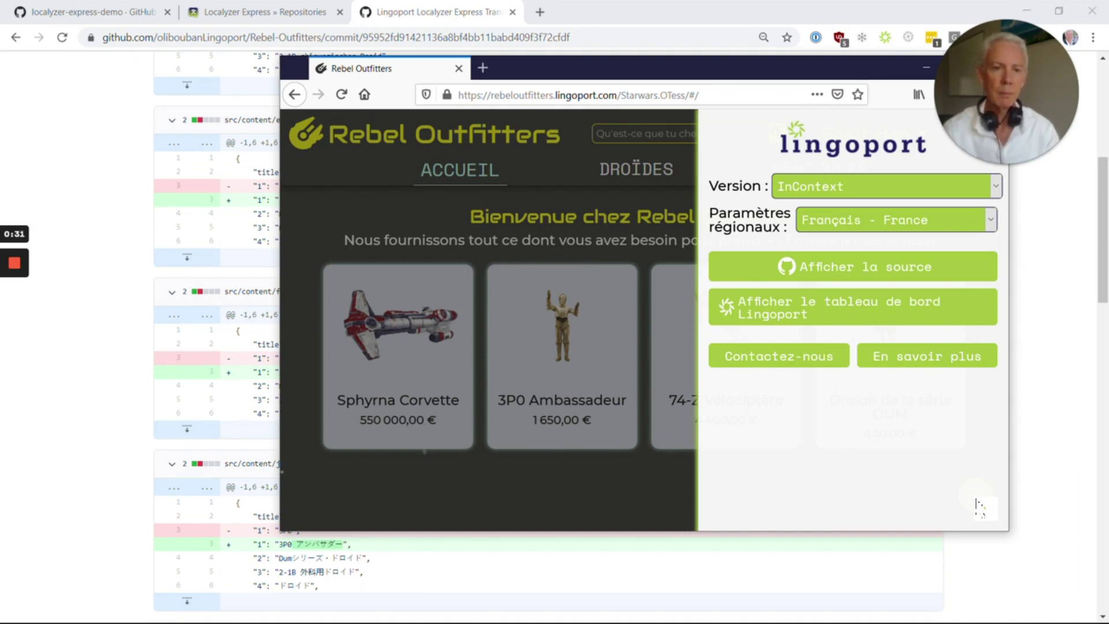
pyautogui.click(925, 220)
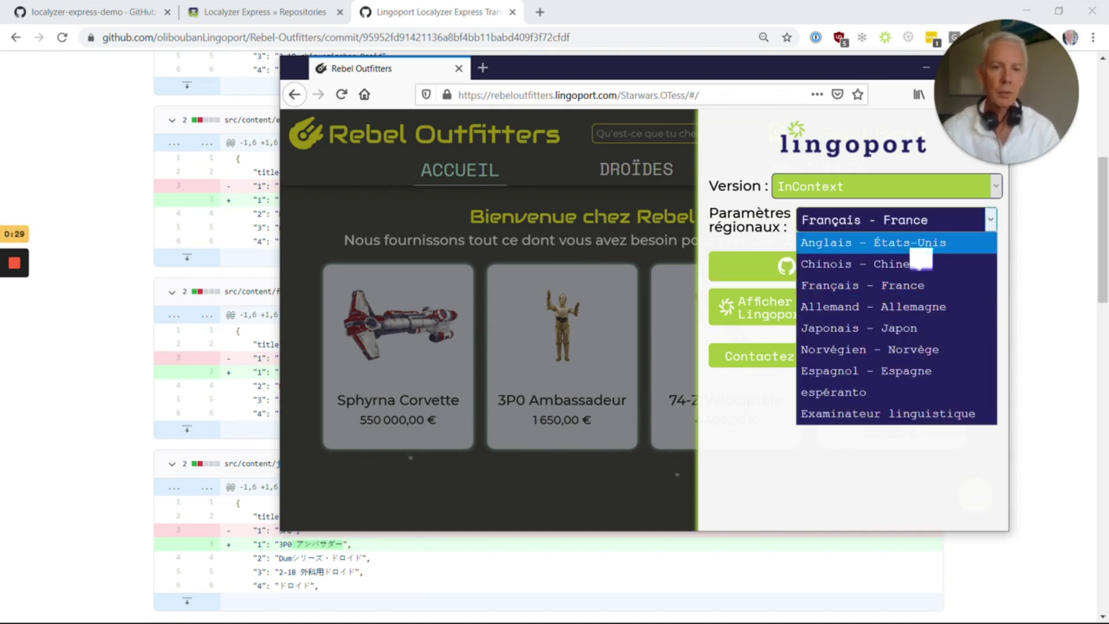
pyautogui.click(911, 246)
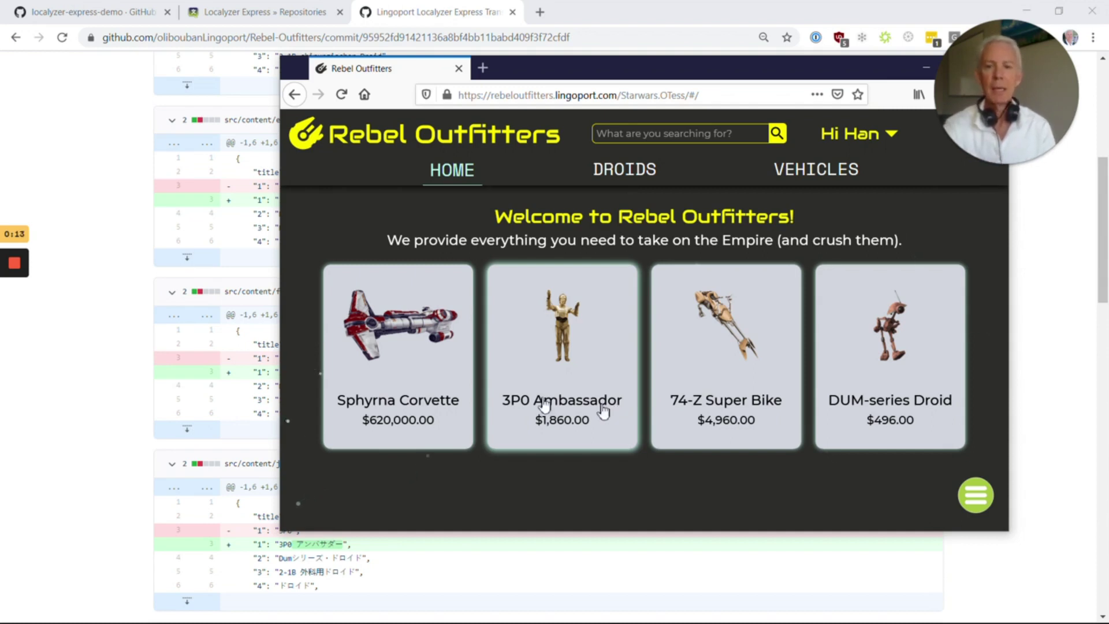
# Return to the GitHub translation commit and review the changed title "1" across the target-language strings.json files.
pyautogui.hotkey('alt', 'Tab')
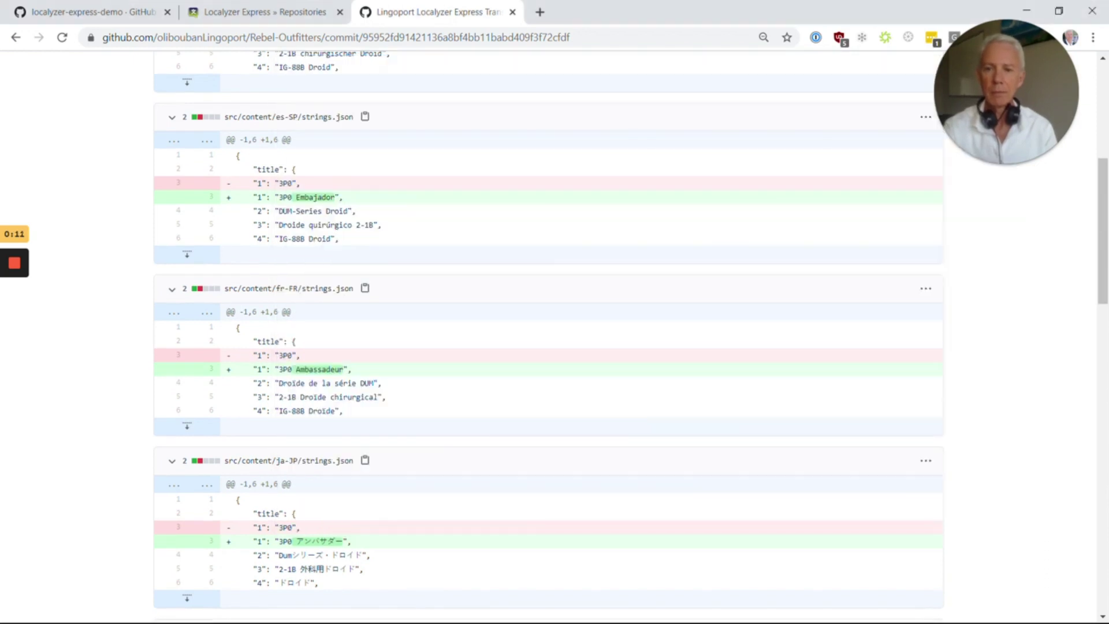
pyautogui.scroll(3, 549, 335)
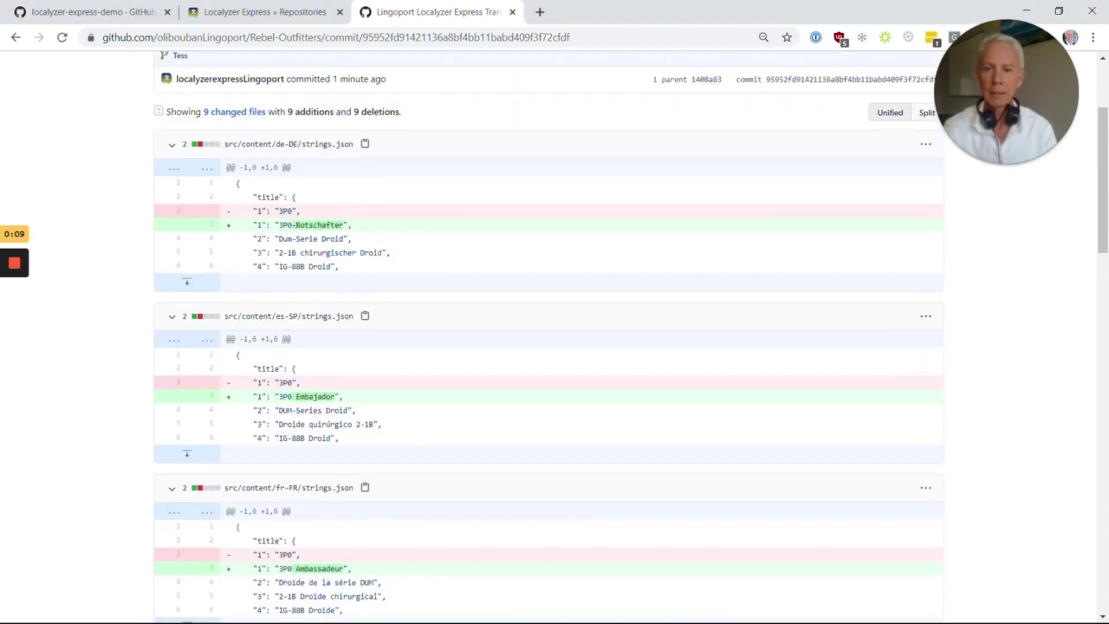
pyautogui.scroll(-3, 279, 144)
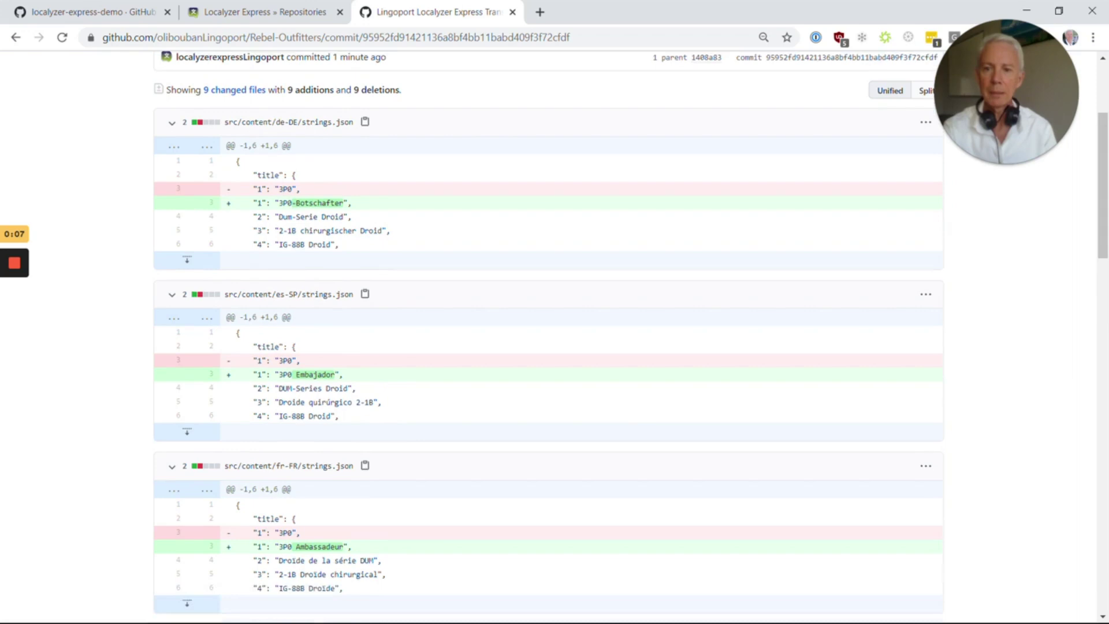
pyautogui.scroll(-7, 549, 335)
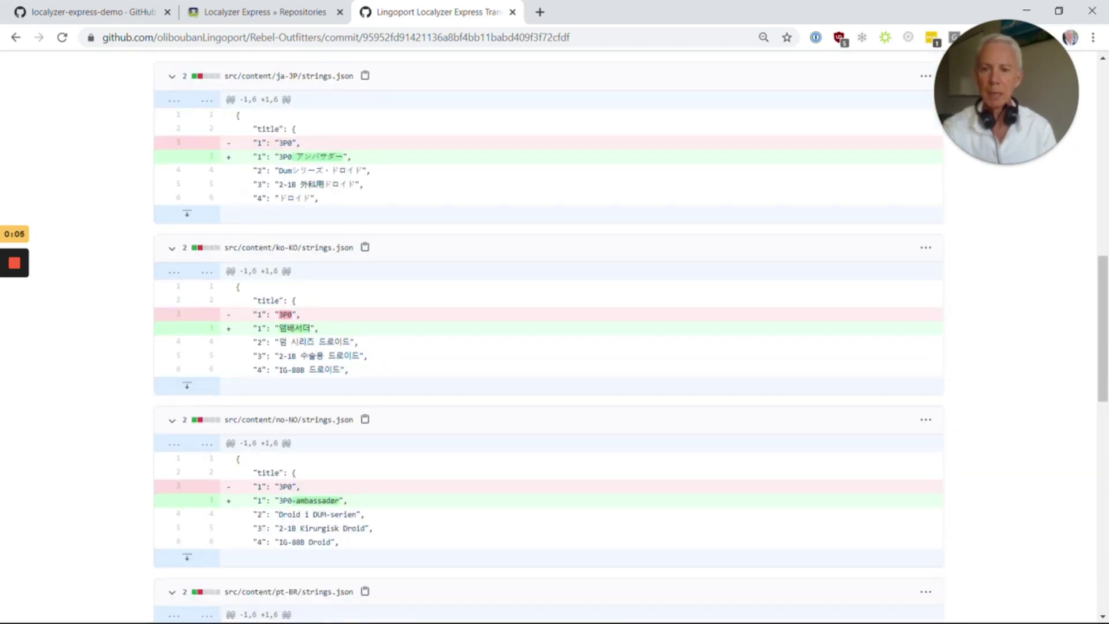
pyautogui.scroll(-4, 549, 335)
pyautogui.scroll(7, 549, 335)
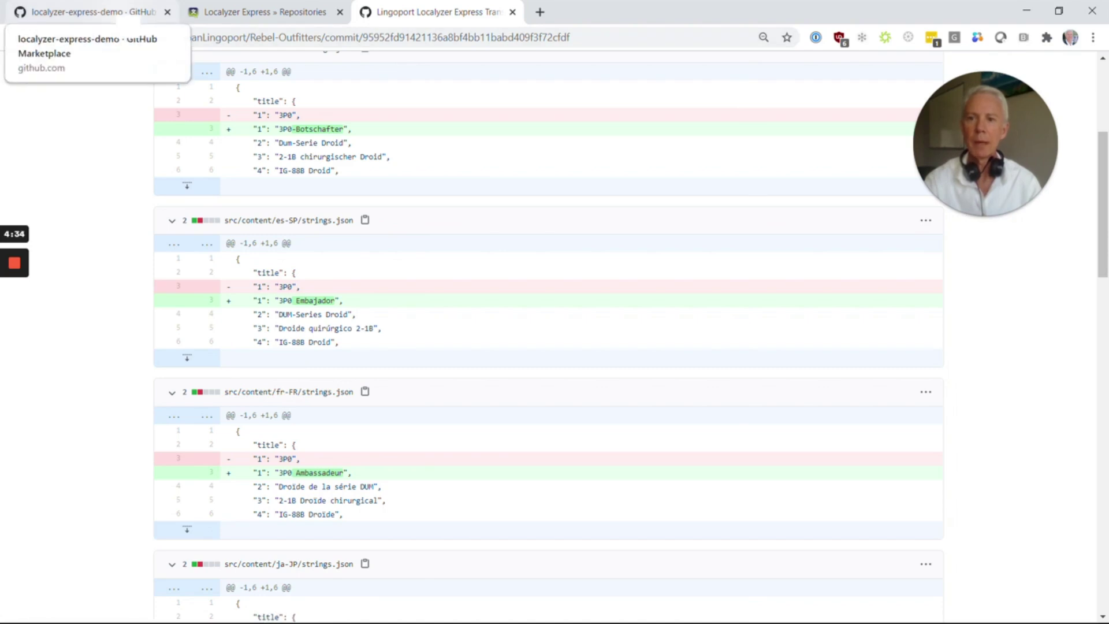
# Open the Rebel-Outfitters repository configuration in Localyzer Express and examine how the fr FR target locale is mapped.
pyautogui.click(92, 11)
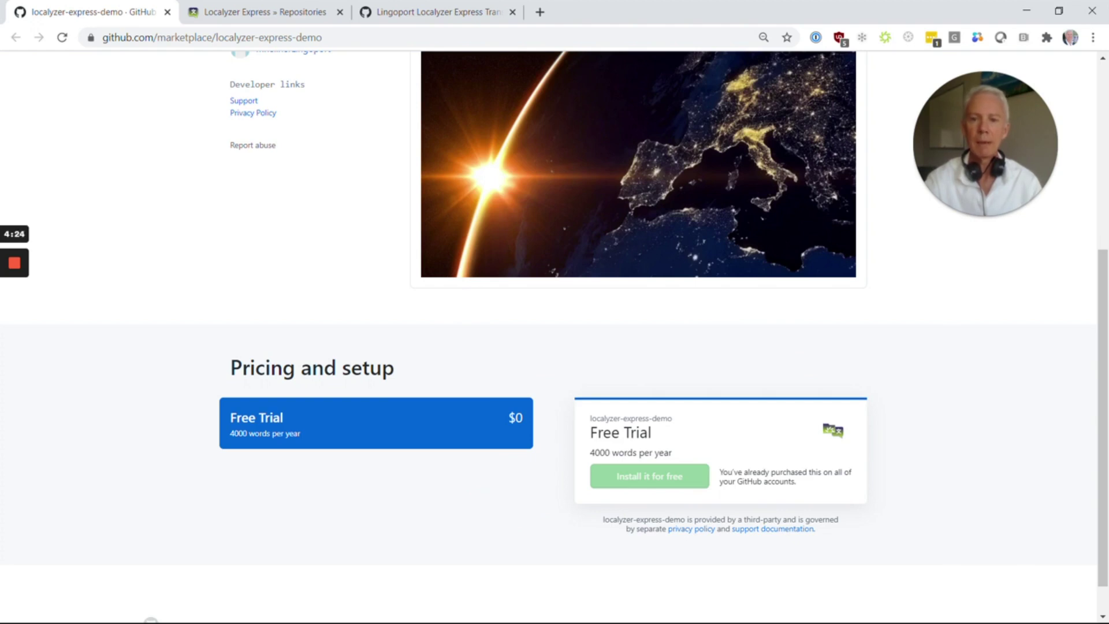
pyautogui.click(295, 20)
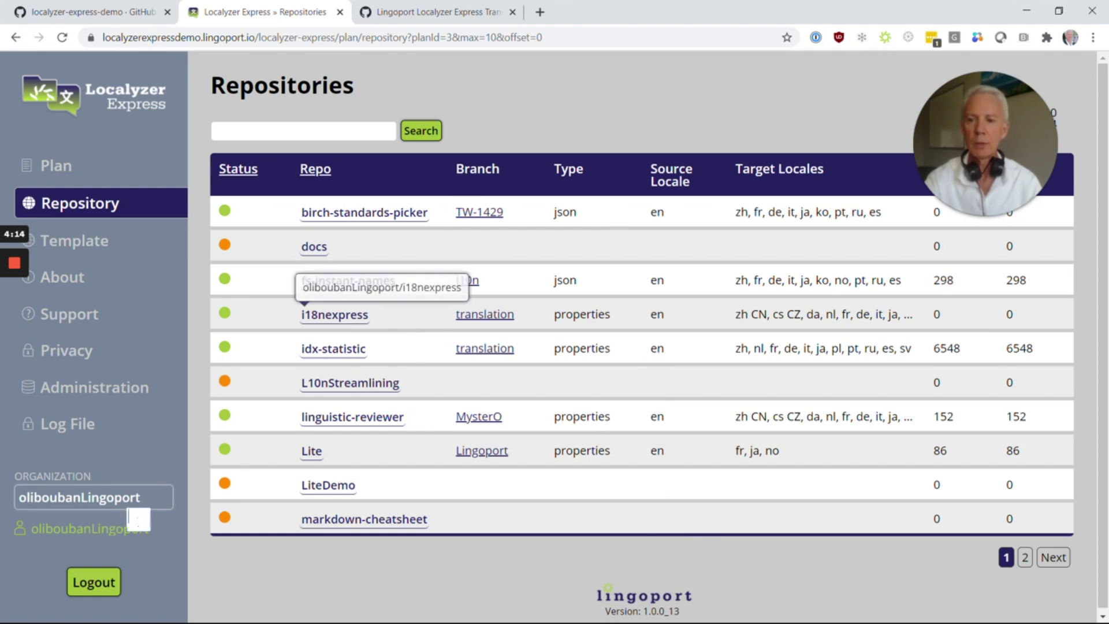
pyautogui.click(1028, 563)
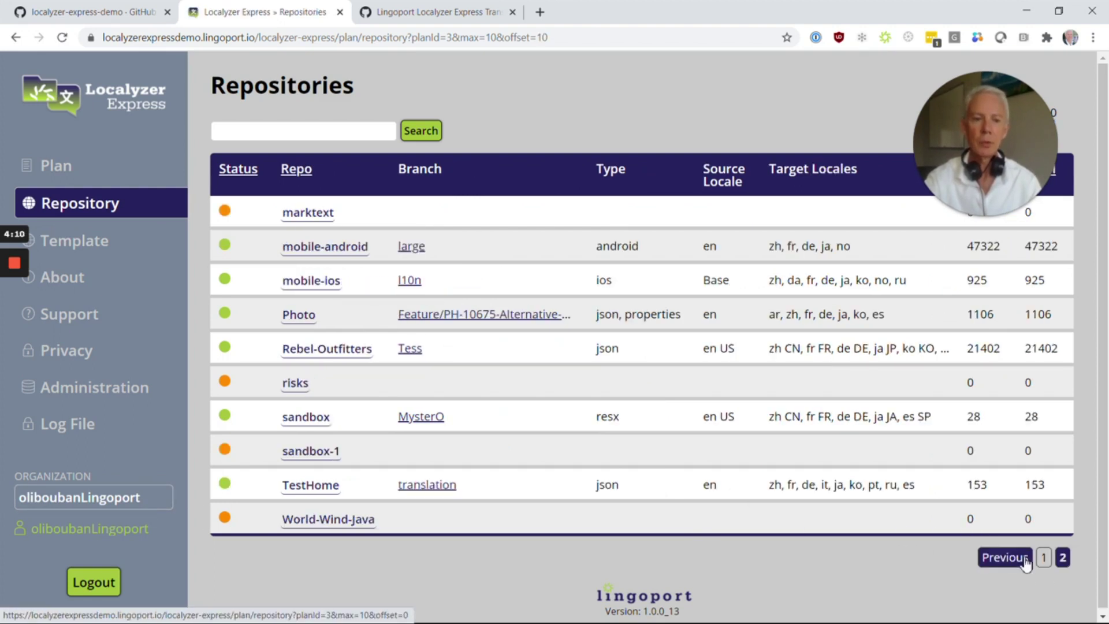
pyautogui.click(334, 354)
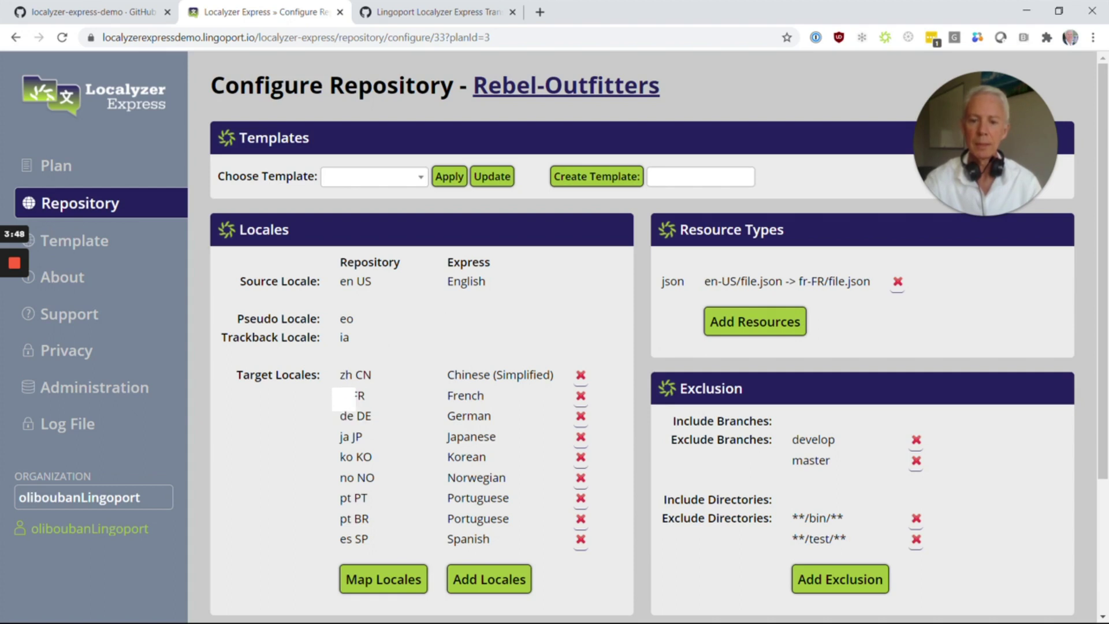
pyautogui.moveTo(343, 399); pyautogui.dragTo(374, 405)
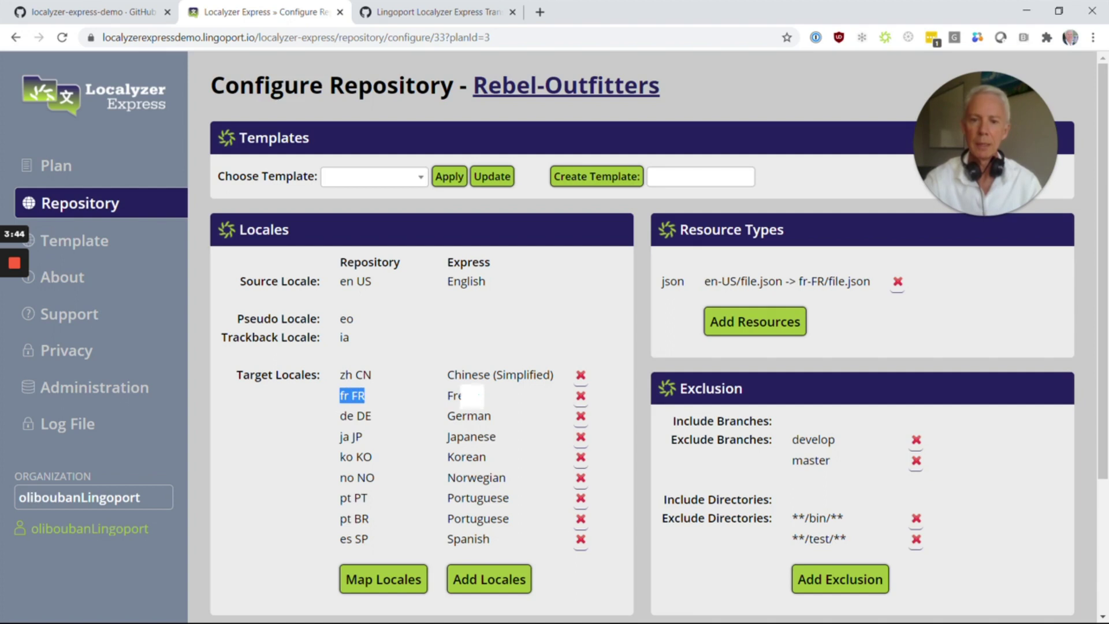
pyautogui.doubleClick(467, 396)
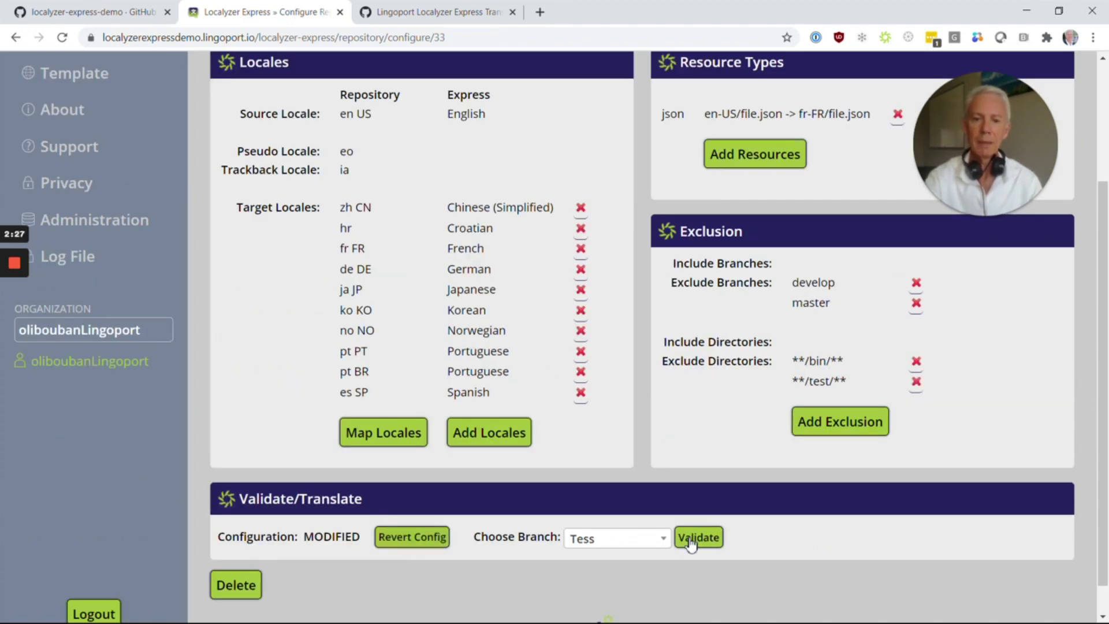
# Validate the modified configuration against the Tess branch and inspect the list of target strings.json files.
pyautogui.click(716, 542)
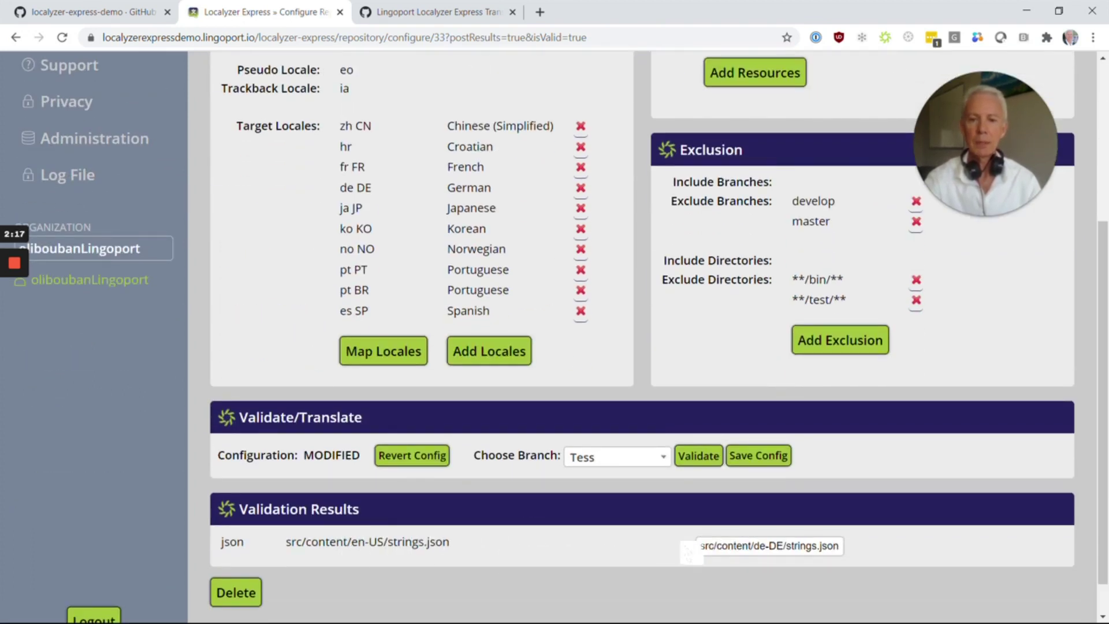
pyautogui.click(722, 546)
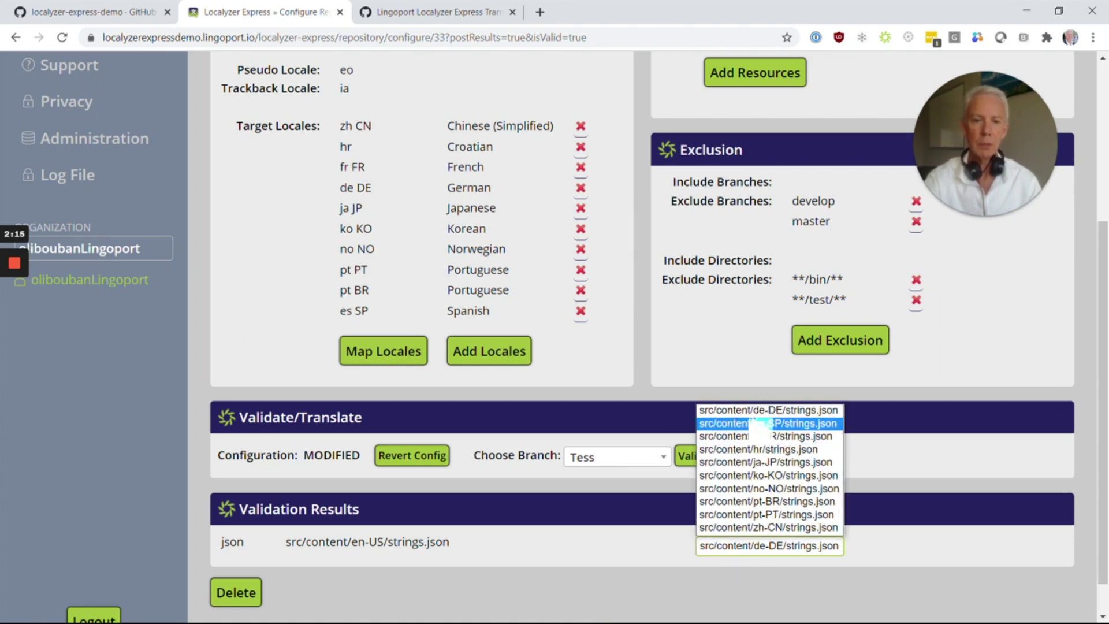
pyautogui.click(615, 559)
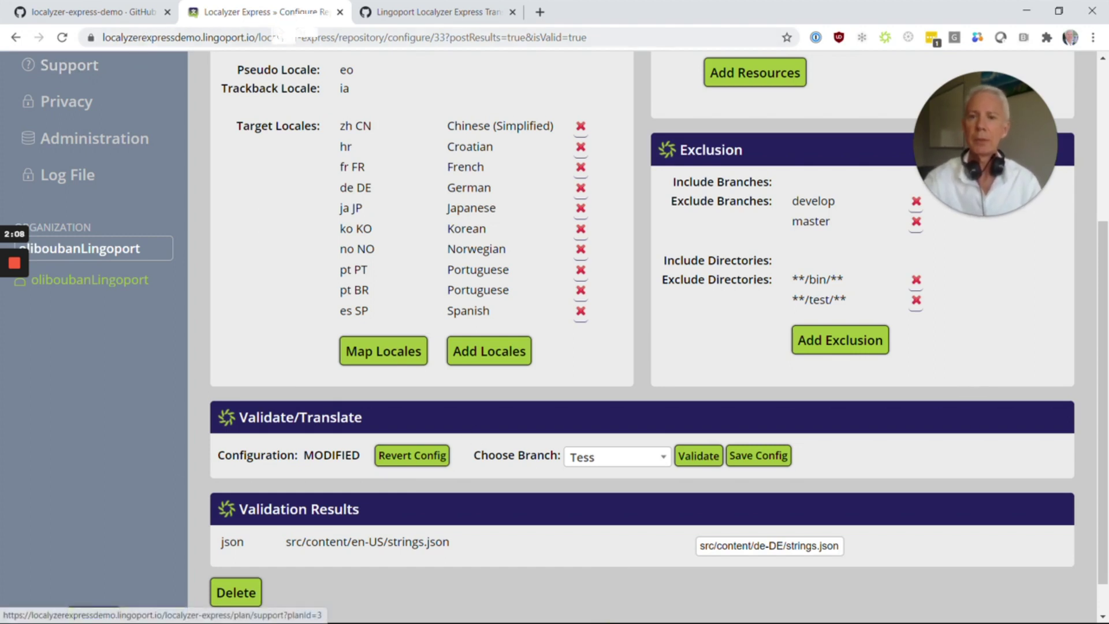
# Switch back to the GitHub translation commit and view its summary header.
pyautogui.click(396, 12)
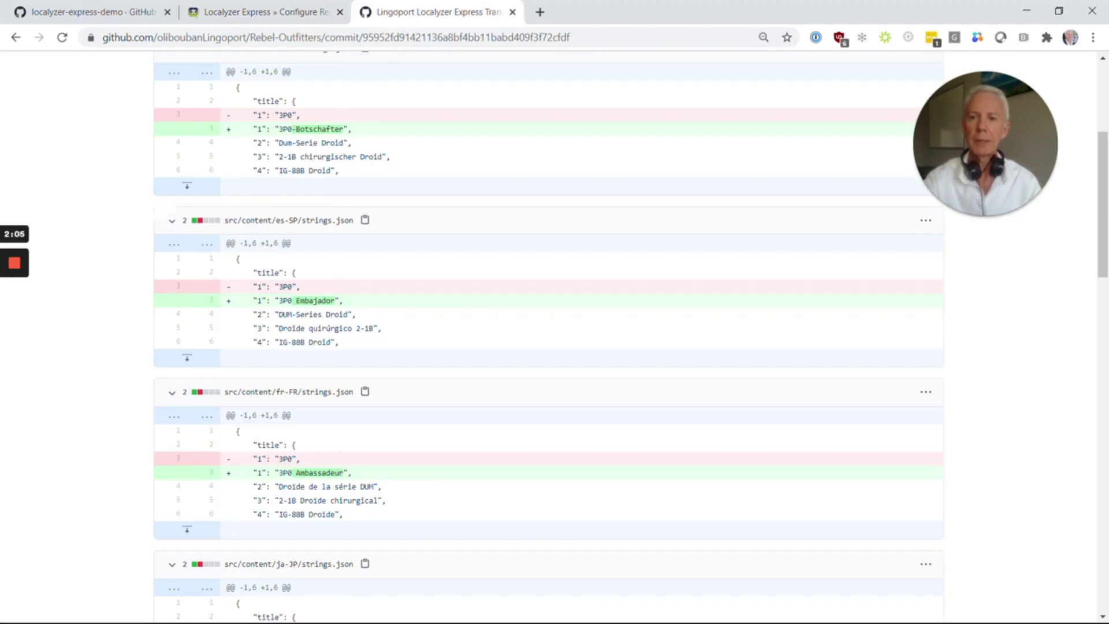
pyautogui.scroll(5, 333, 397)
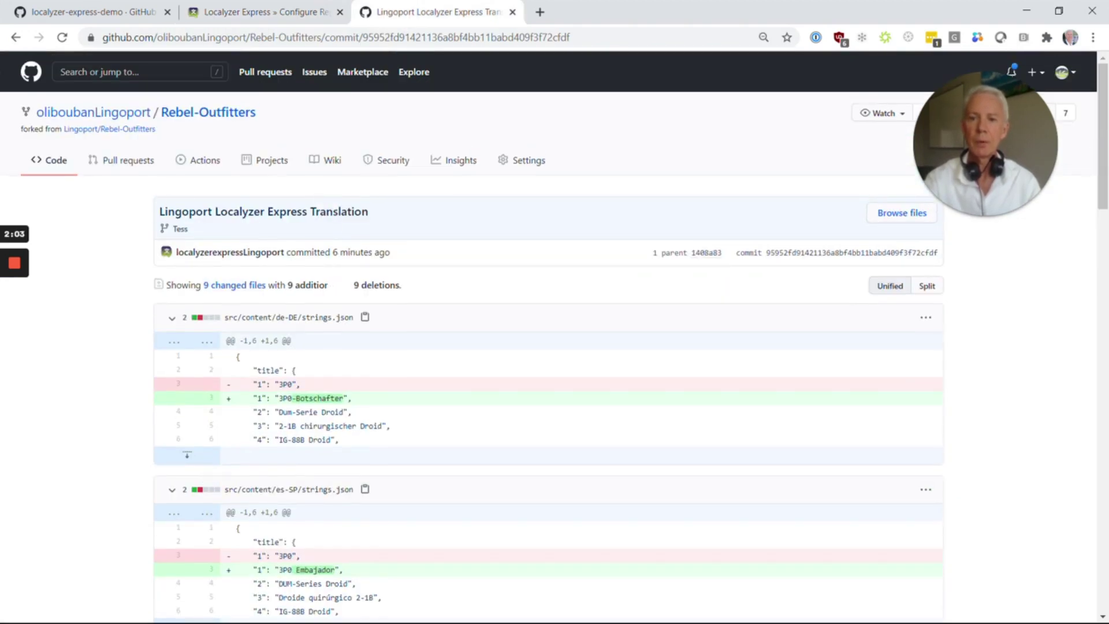